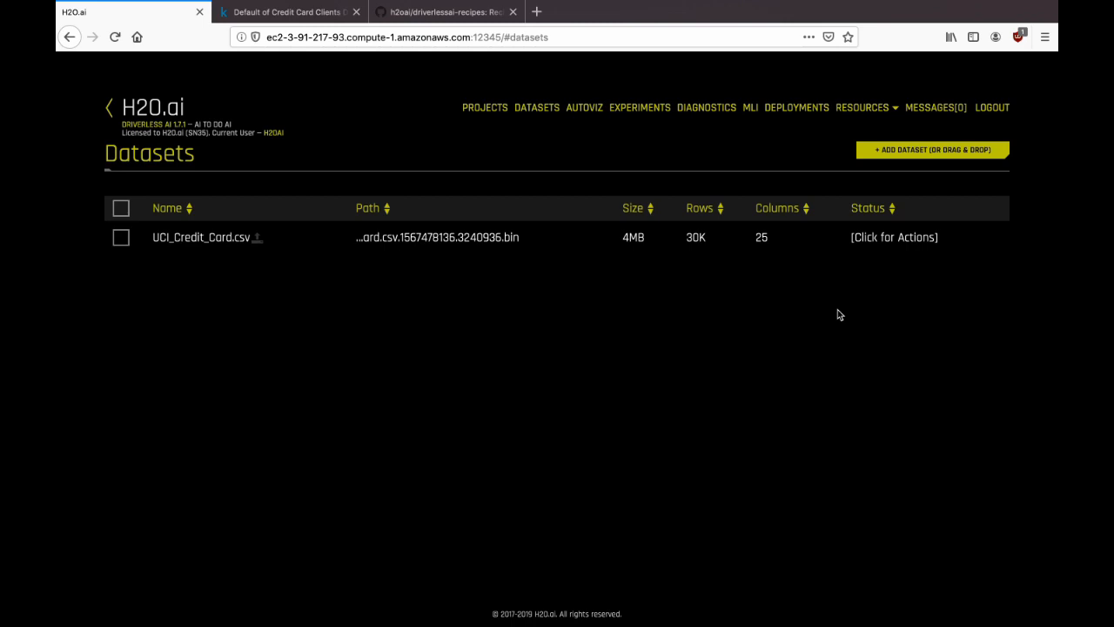
# Look at the Kaggle page offering the Default of Credit Card Clients Dataset download, and return to the datasets list
pyautogui.hotkey('ctrl', 'Tab')
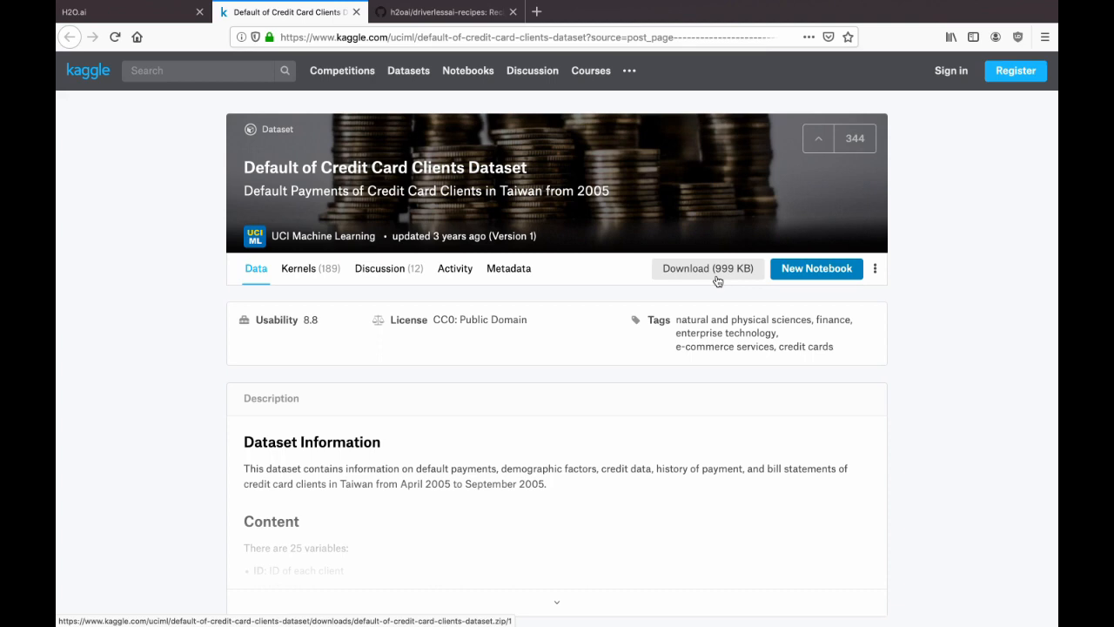
pyautogui.hotkey('ctrl', 'shift', 'Tab')
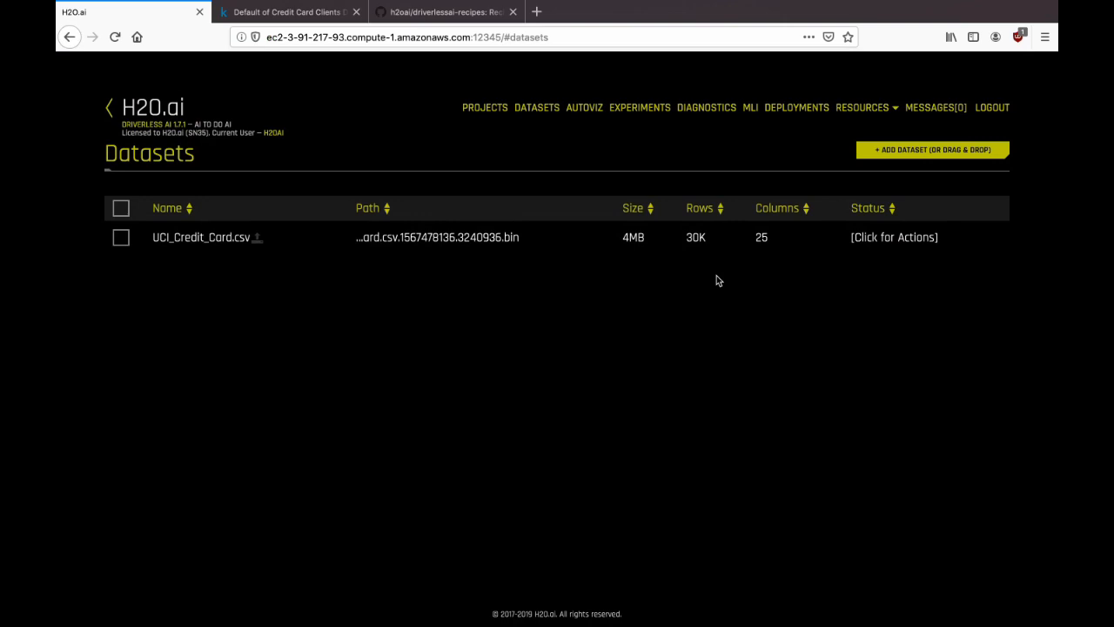
pyautogui.click(910, 156)
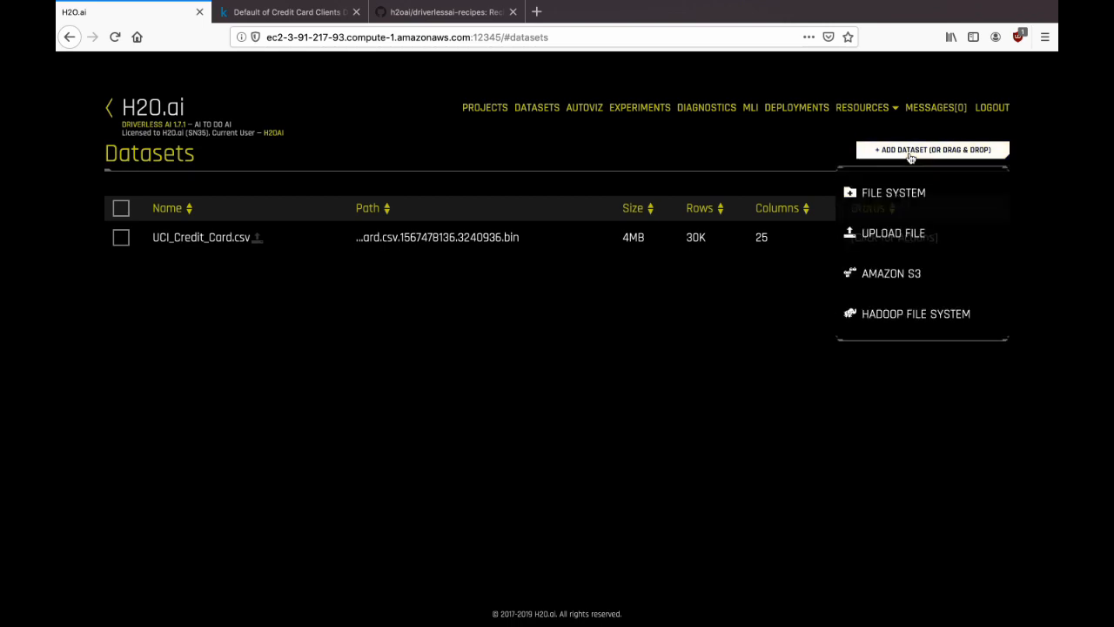
pyautogui.click(885, 248)
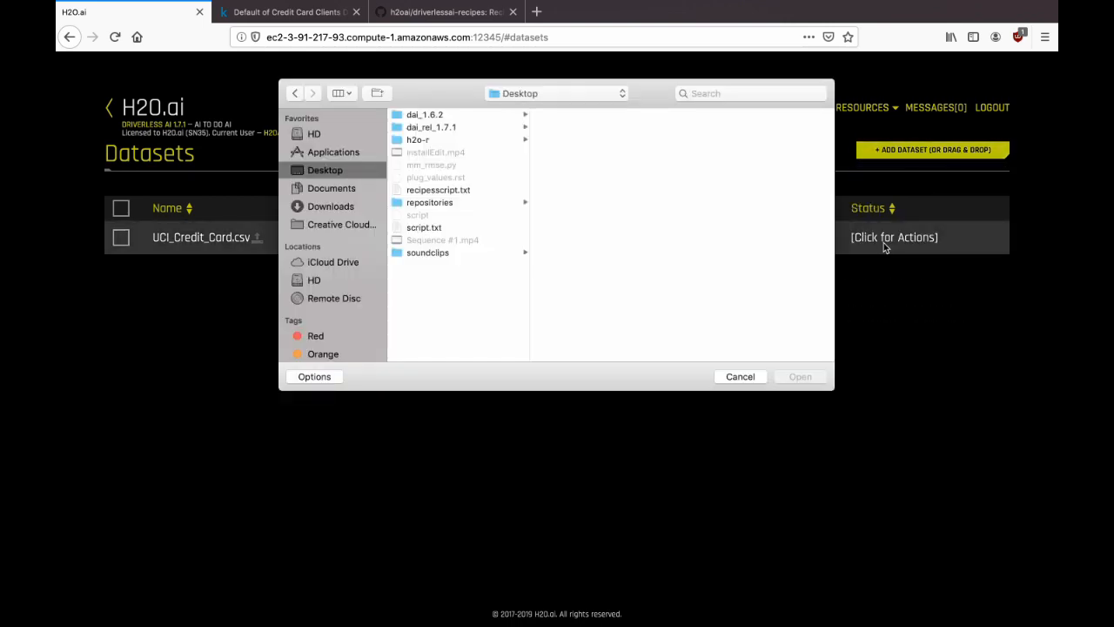
pyautogui.click(741, 377)
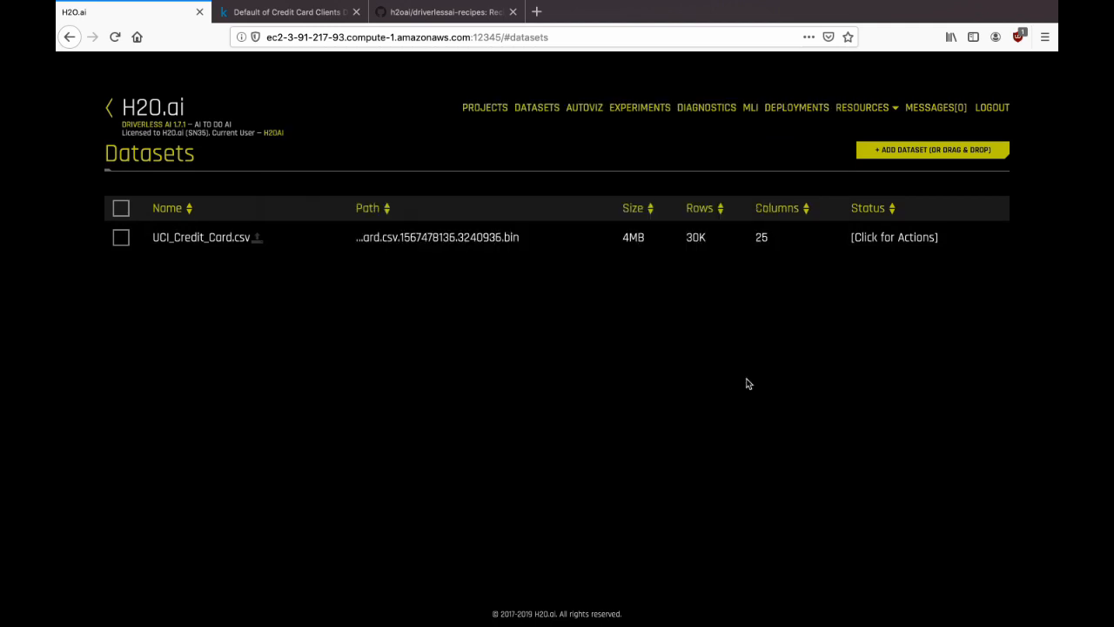
# View the download options of the h2oai/driverlessai-recipes GitHub repository, and return to the Driverless AI datasets page
pyautogui.hotkey('ctrl', 'Tab')
pyautogui.hotkey('ctrl', 'Tab')
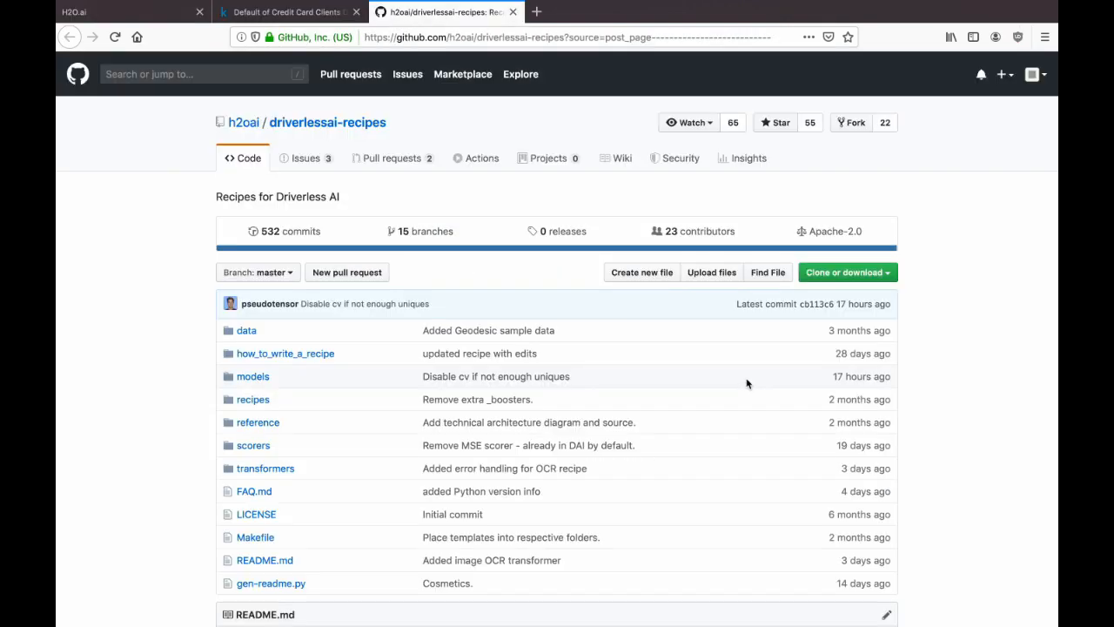
pyautogui.click(890, 275)
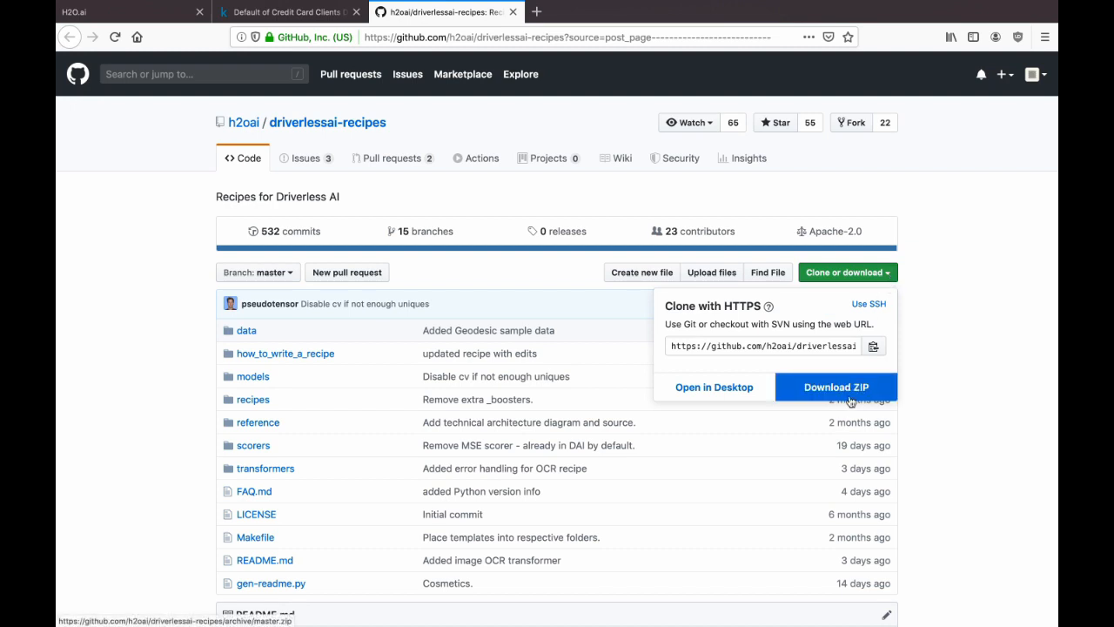
pyautogui.hotkey('ctrl', 'shift', 'Tab')
pyautogui.hotkey('ctrl', 'shift', 'Tab')
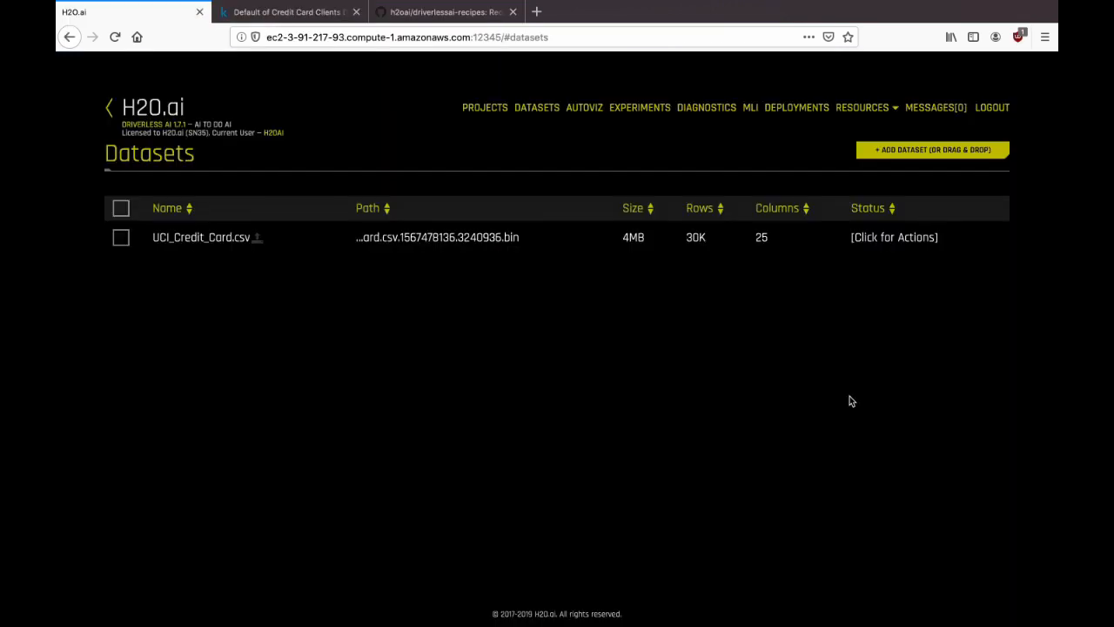
# Create a new experiment on UCI_Credit_Card.csv with default.payment.next.month as the target column
pyautogui.click(642, 107)
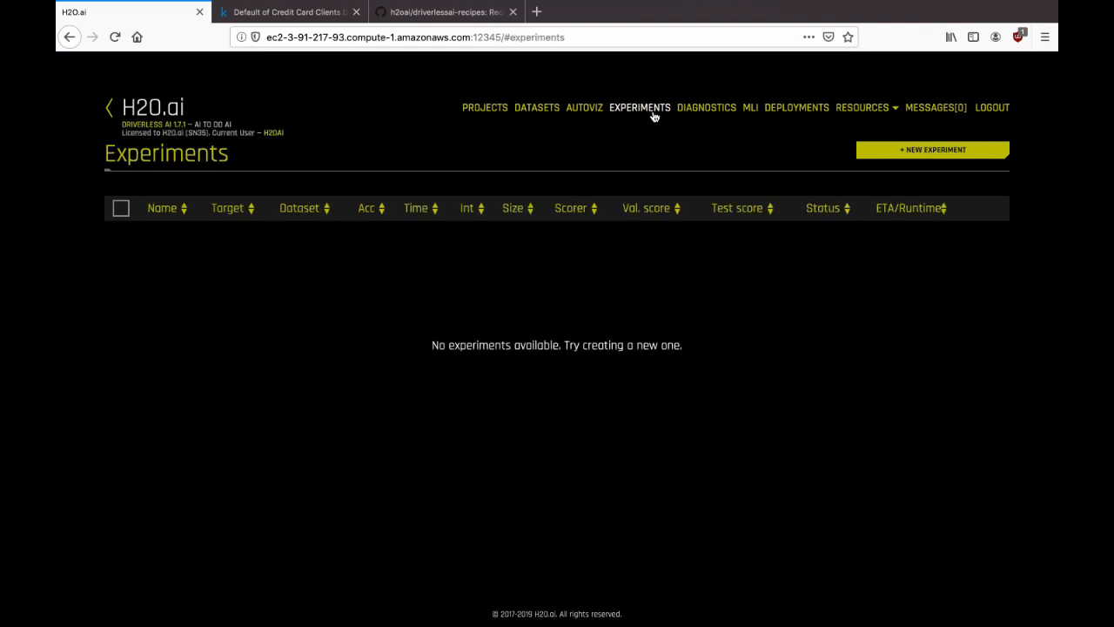
pyautogui.click(906, 155)
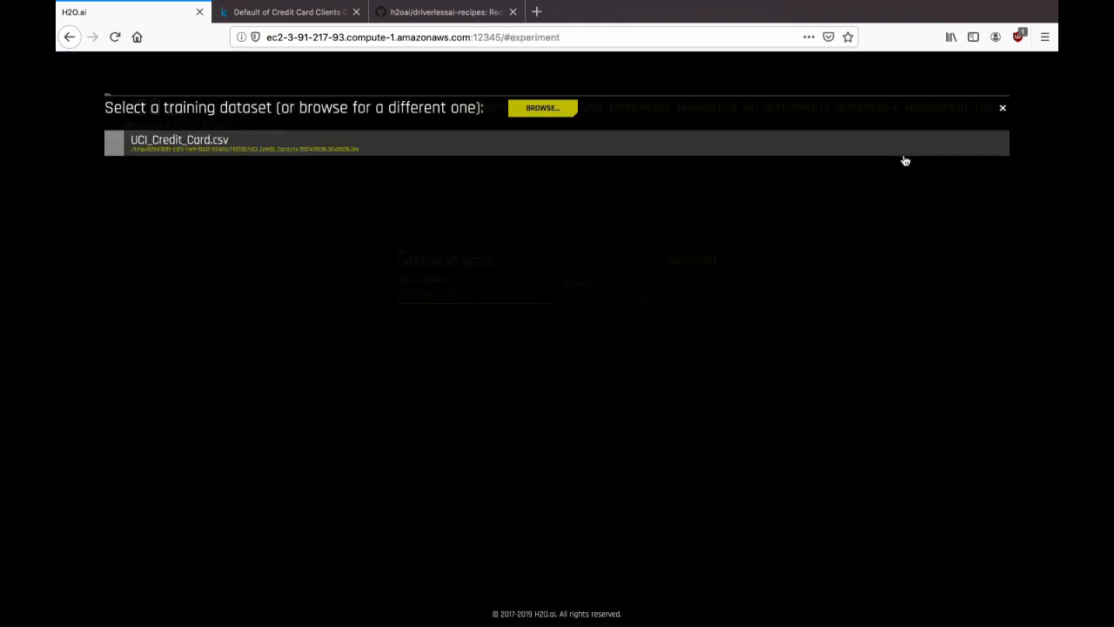
pyautogui.click(449, 155)
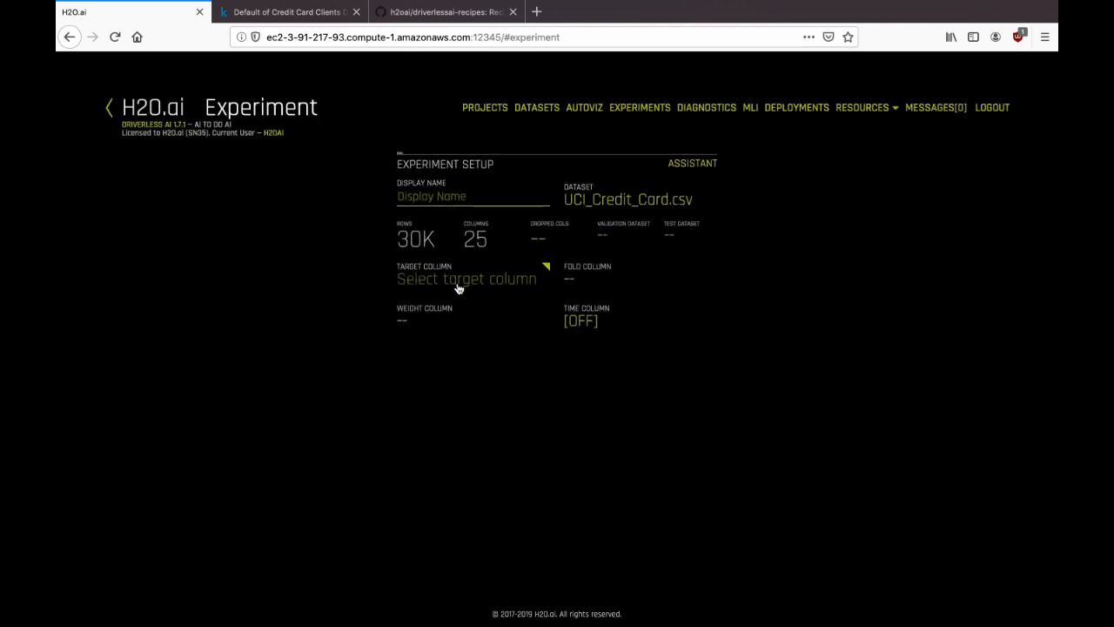
pyautogui.click(461, 281)
pyautogui.scroll(-3, 468, 322)
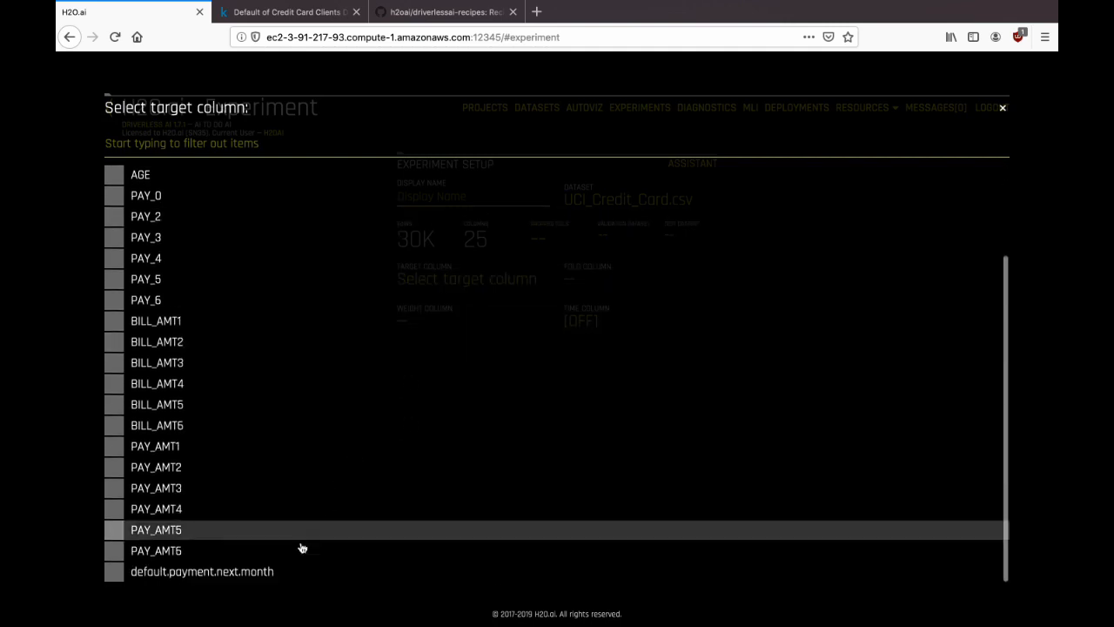
pyautogui.click(271, 574)
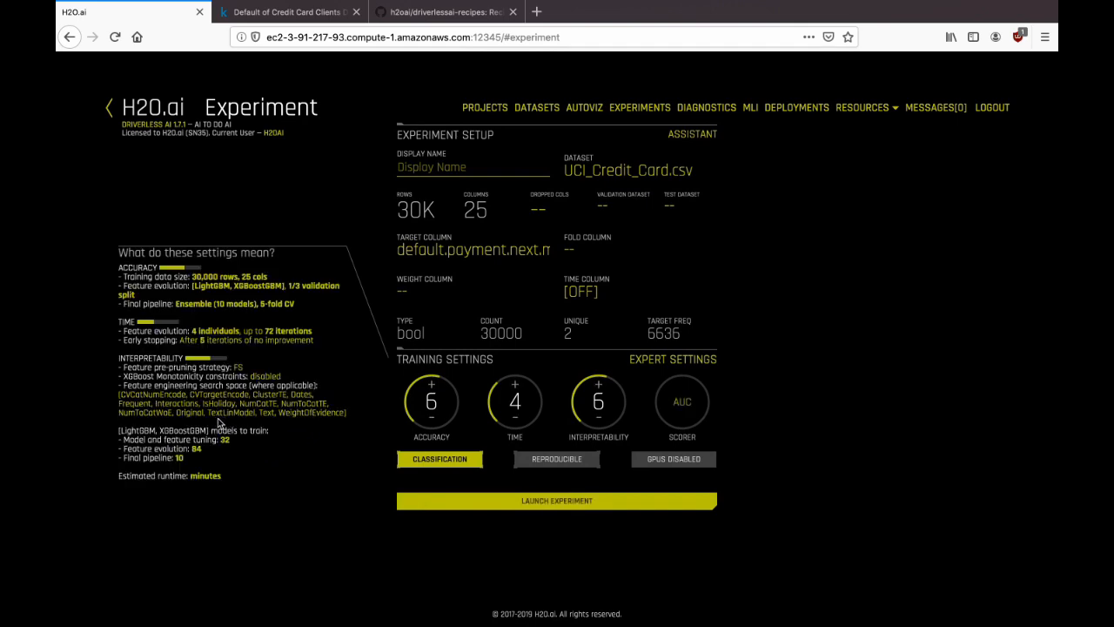
# Upload round_transformer.py from driverlessai-recipes-master/transformers/numeric as a custom recipe in the expert settings and save them
pyautogui.click(657, 362)
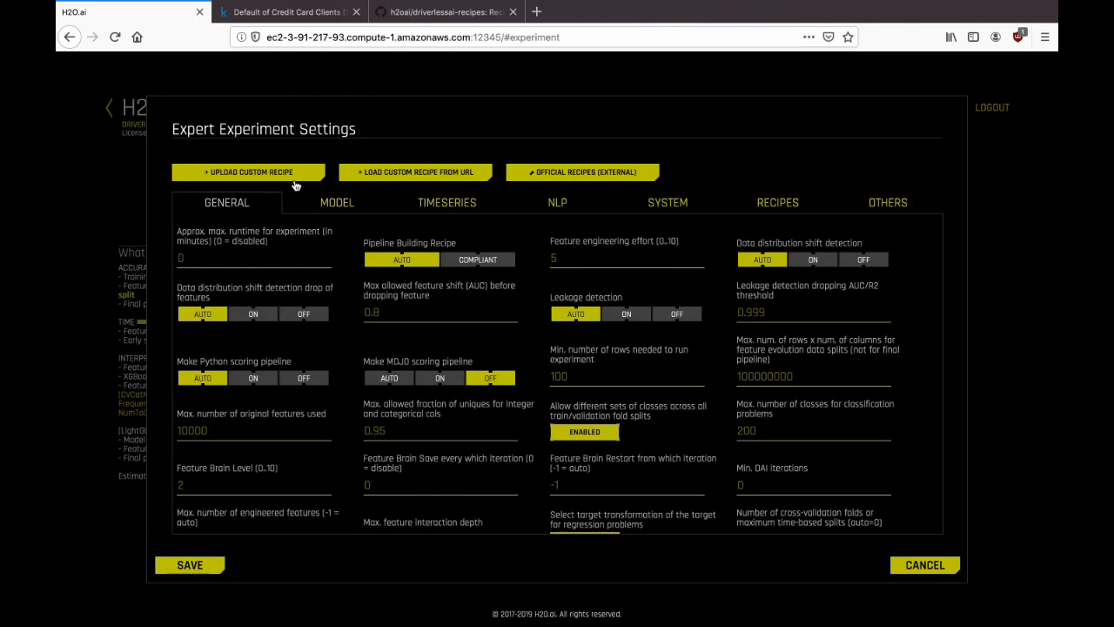
pyautogui.click(295, 185)
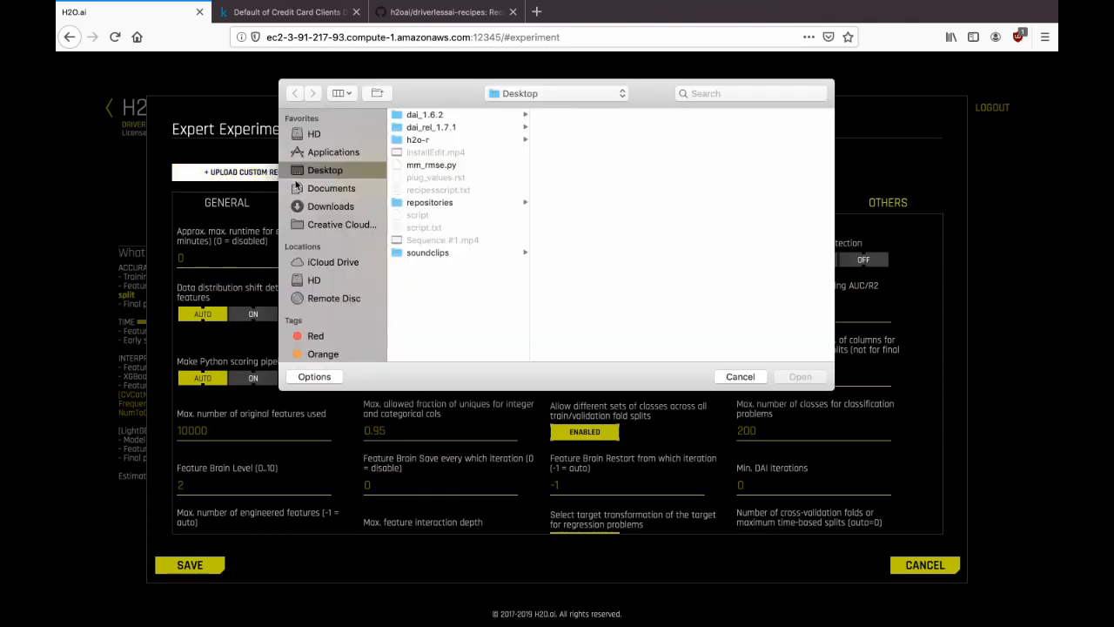
pyautogui.click(342, 208)
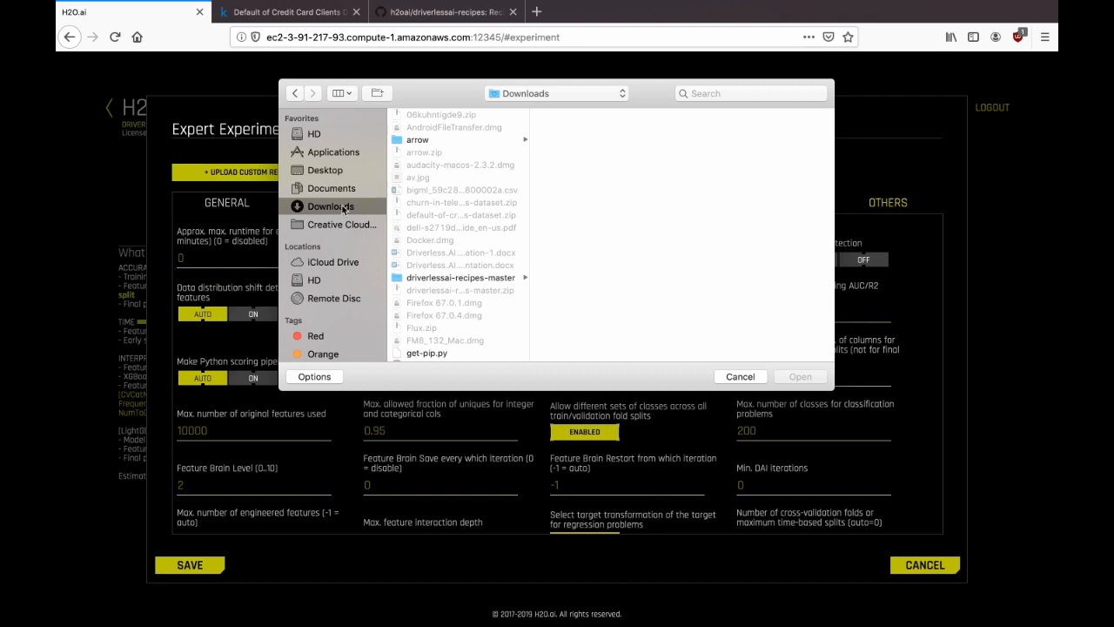
pyautogui.click(438, 279)
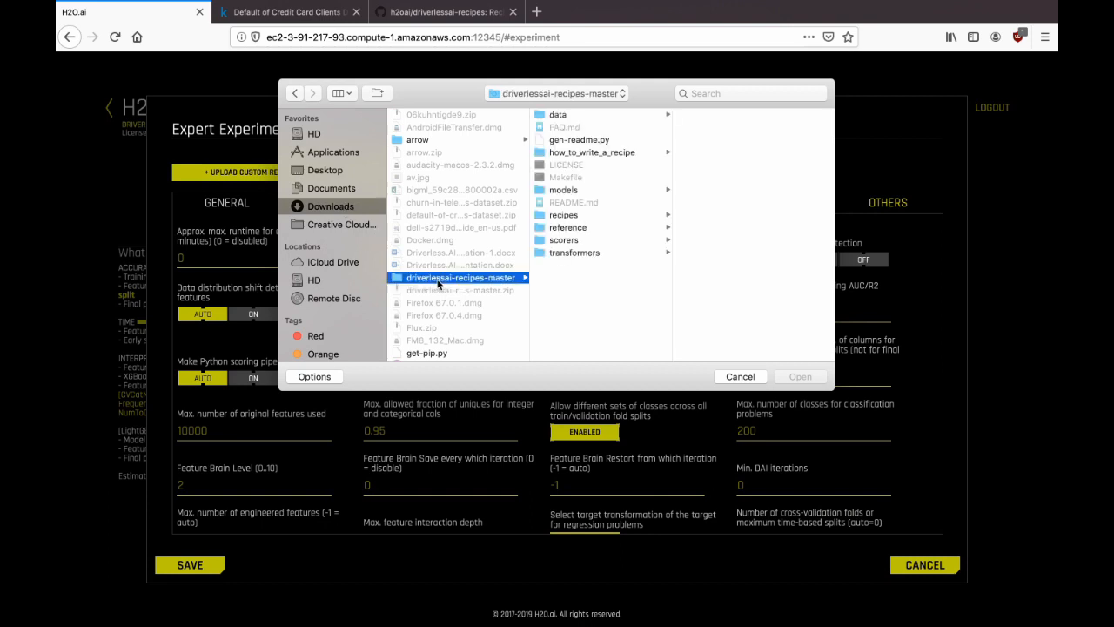
pyautogui.click(562, 255)
pyautogui.click(694, 229)
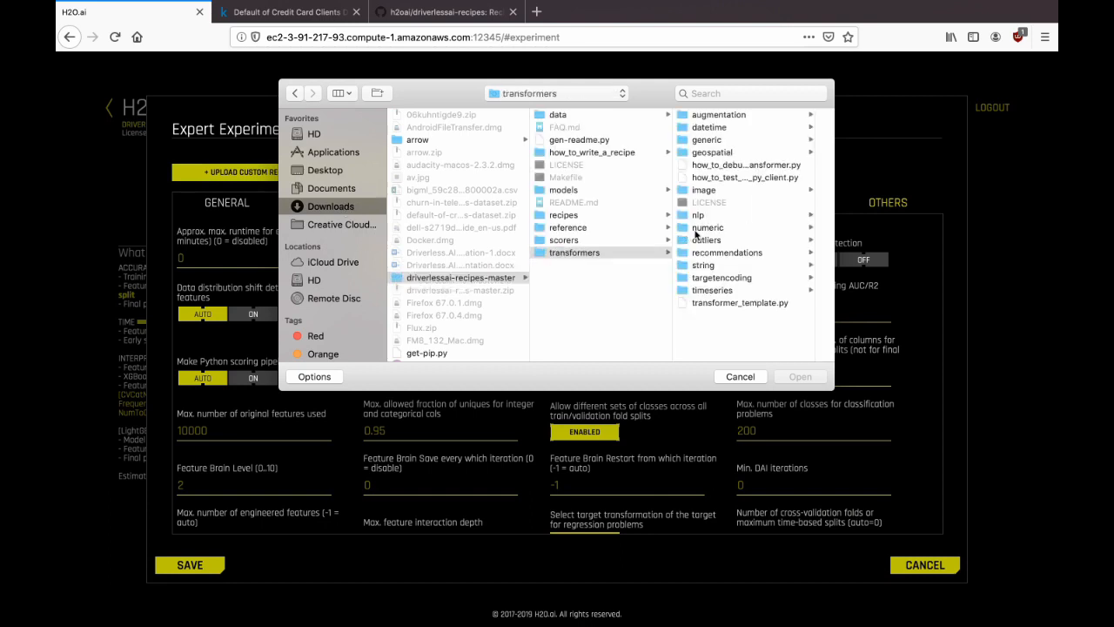
pyautogui.click(744, 202)
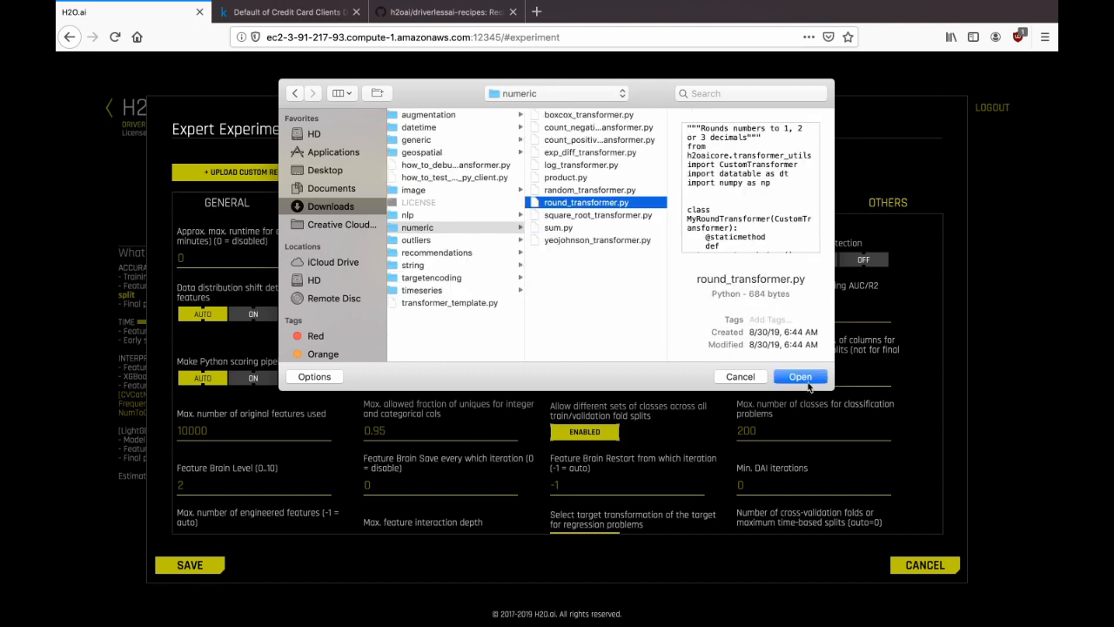
pyautogui.click(810, 382)
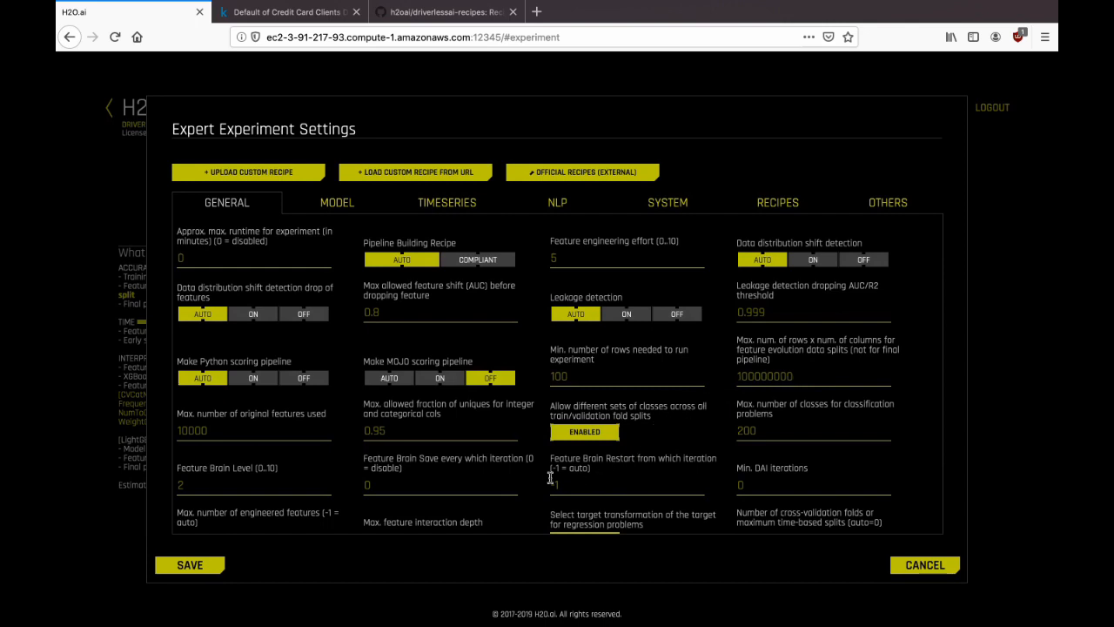
pyautogui.click(197, 568)
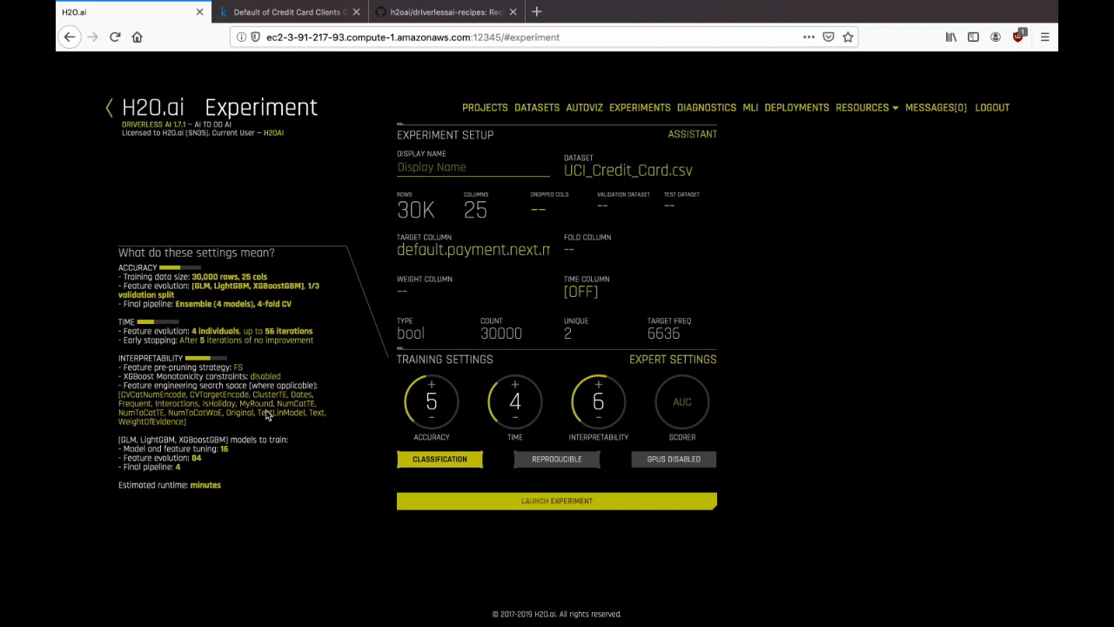
# Restrict the experiment's included transformers to MyRoundTransformer only in the expert recipe settings and save them
pyautogui.click(661, 369)
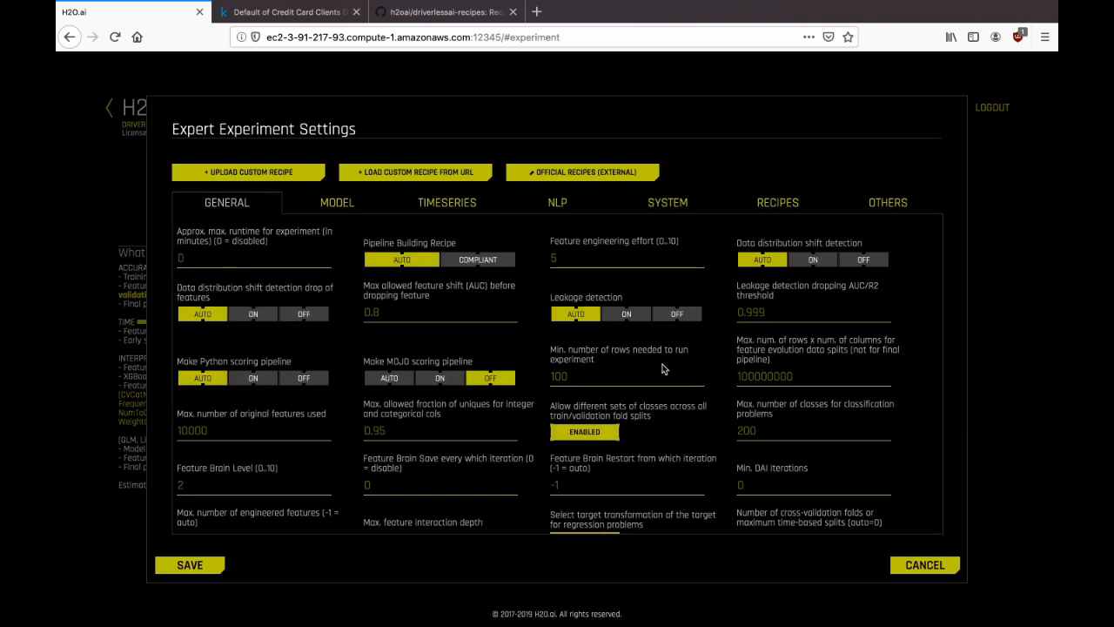
pyautogui.click(776, 216)
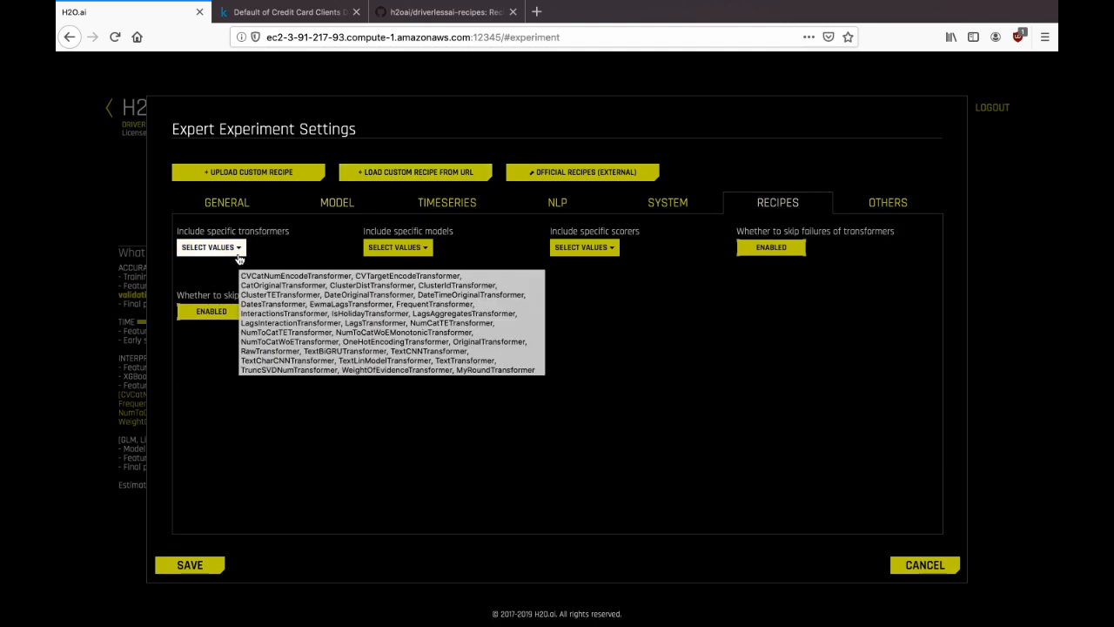
pyautogui.click(236, 253)
pyautogui.scroll(-1, 327, 290)
pyautogui.scroll(-5, 326, 290)
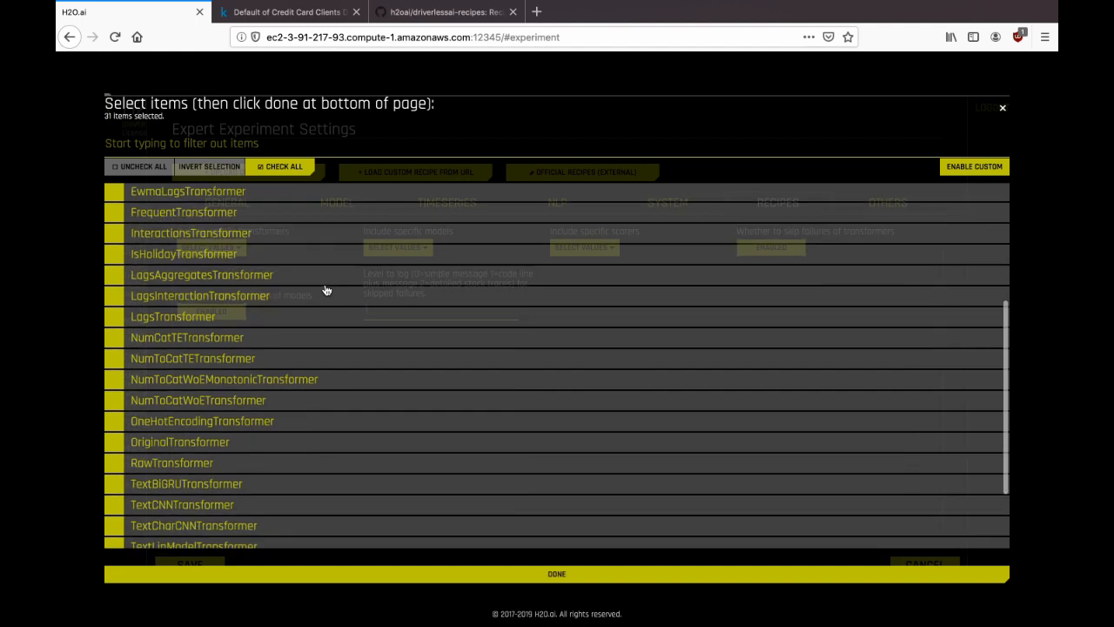
pyautogui.scroll(-2, 326, 290)
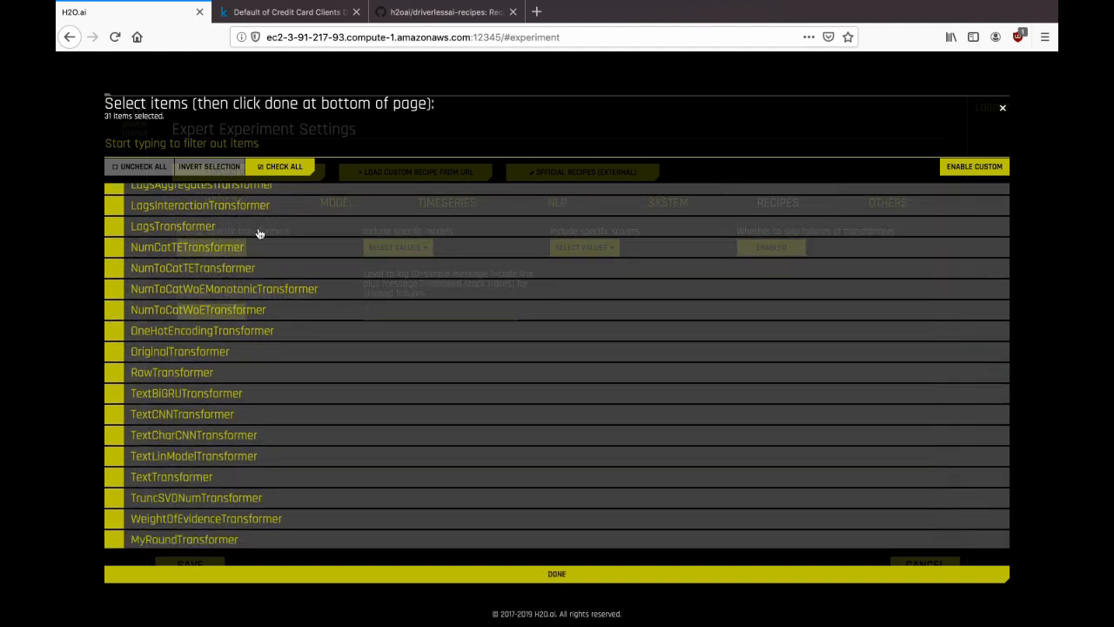
pyautogui.click(143, 170)
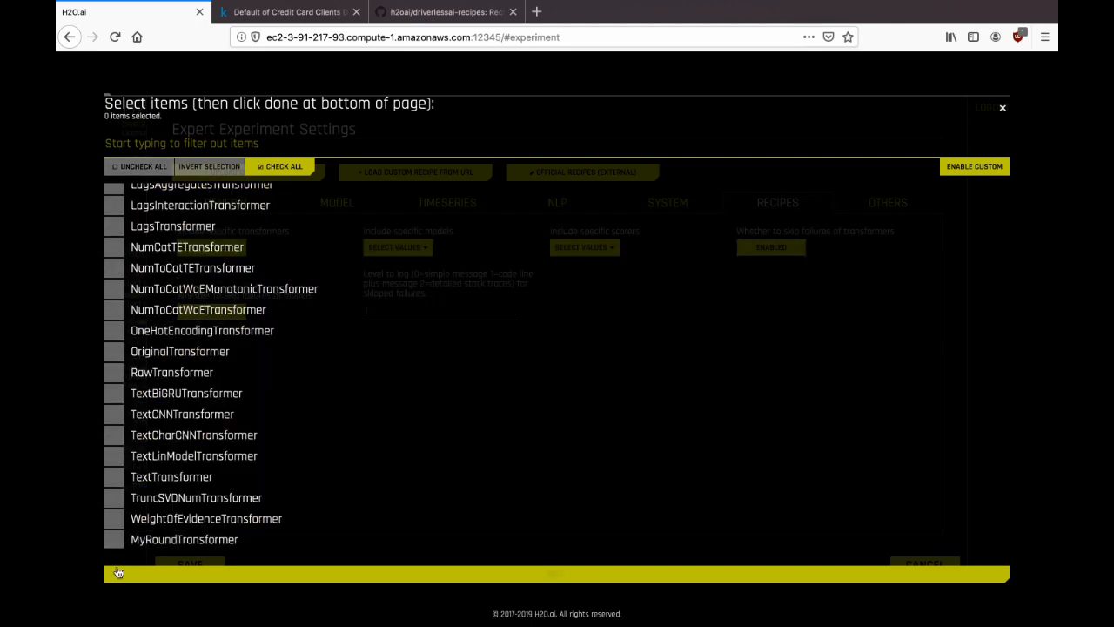
pyautogui.click(115, 543)
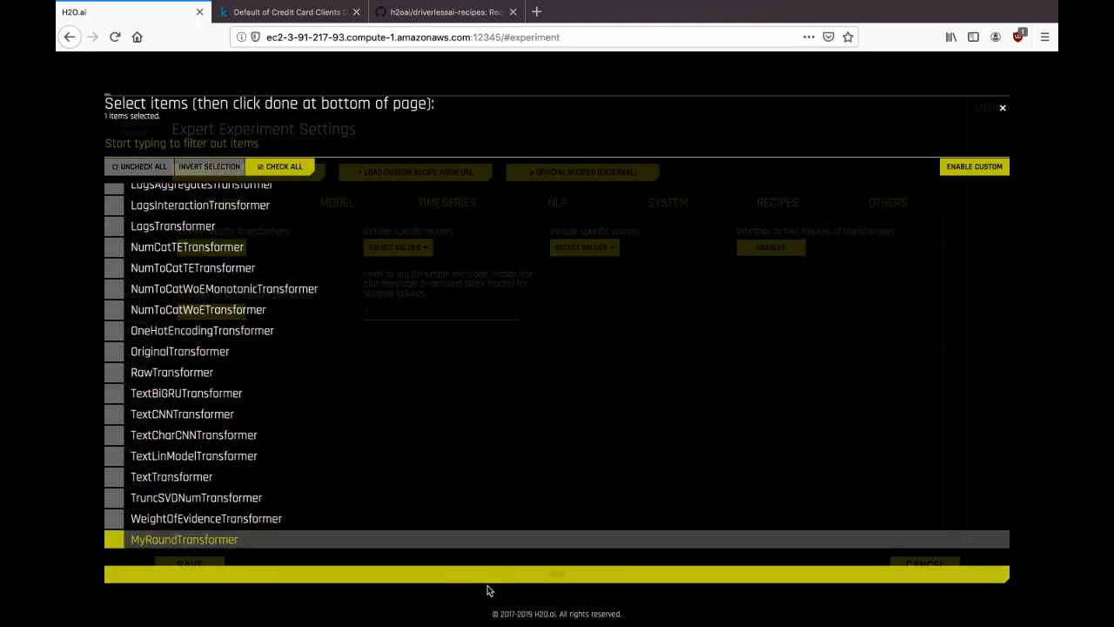
pyautogui.click(556, 576)
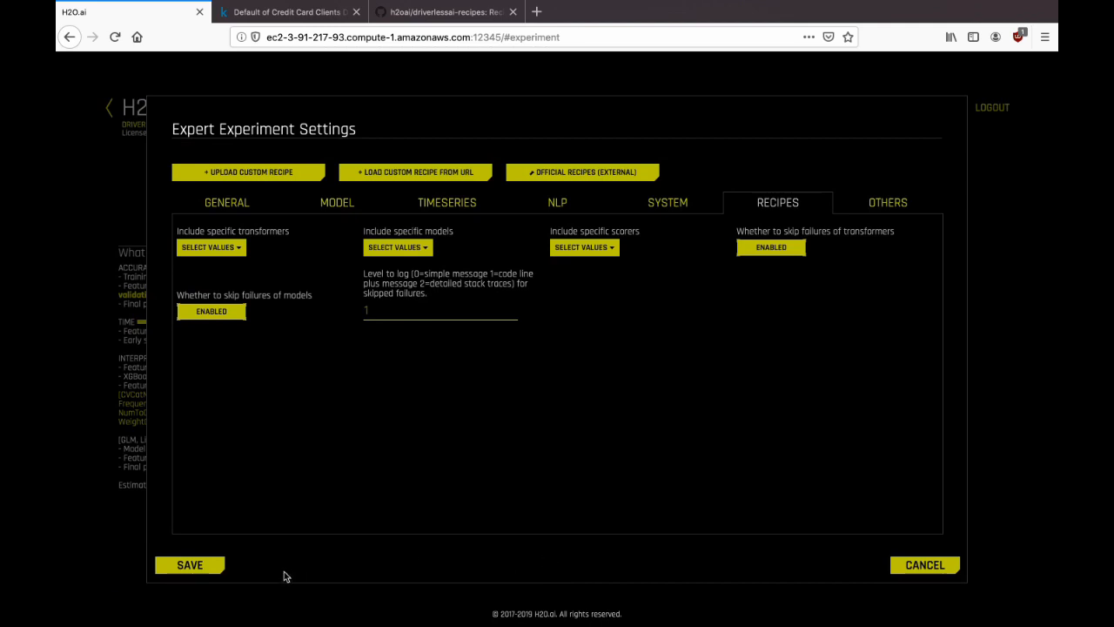
pyautogui.click(190, 565)
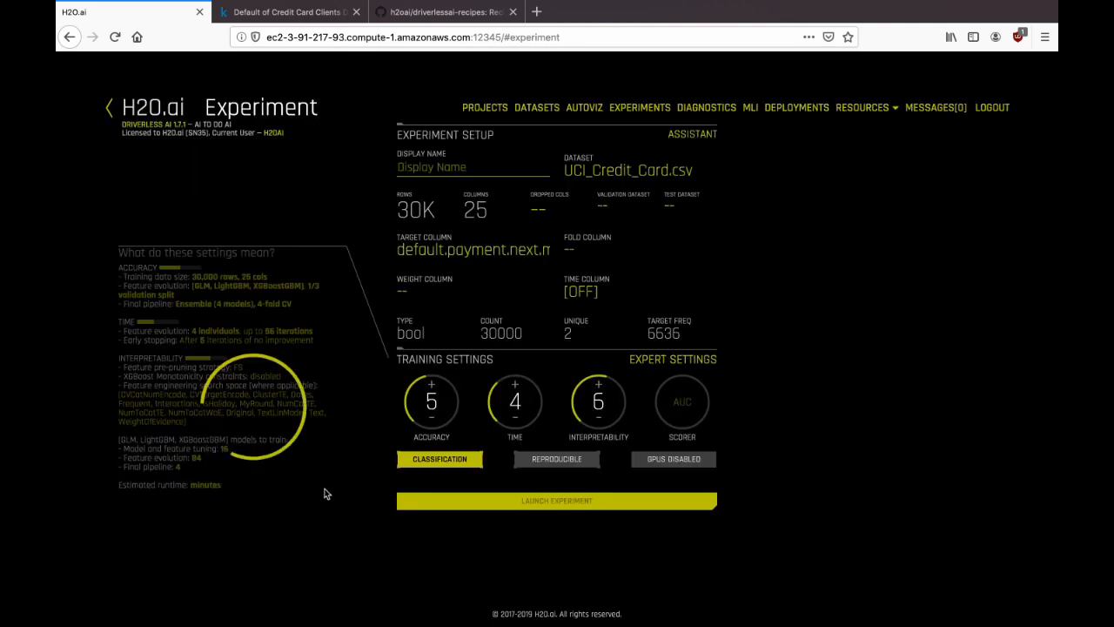